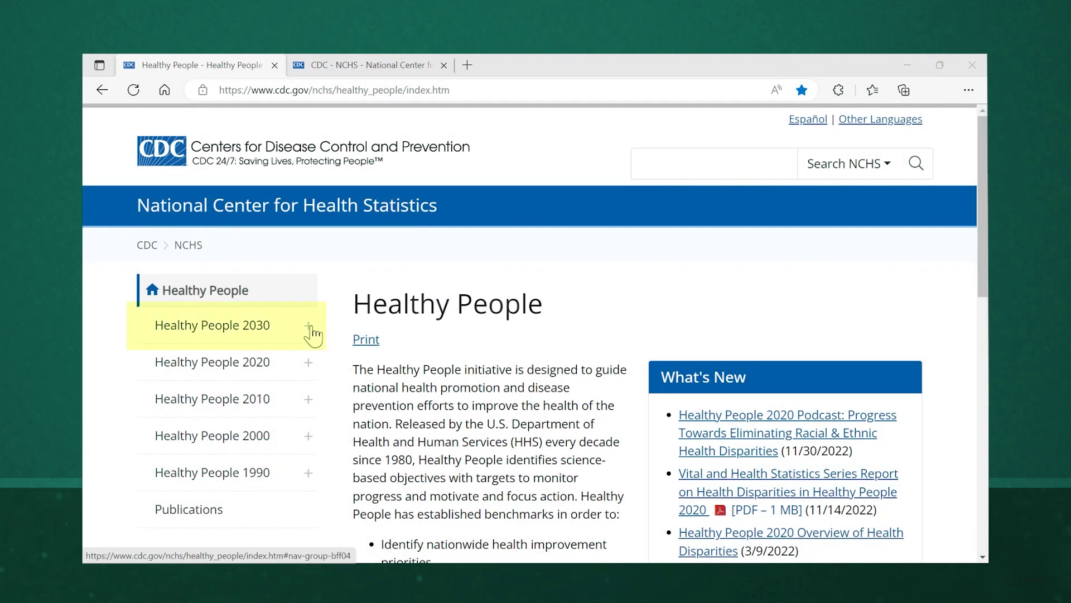
# - From the Healthy People 2030 Target Setting page, download the Trend-Analysis-Tool.xlsx workbook
pyautogui.click(309, 327)
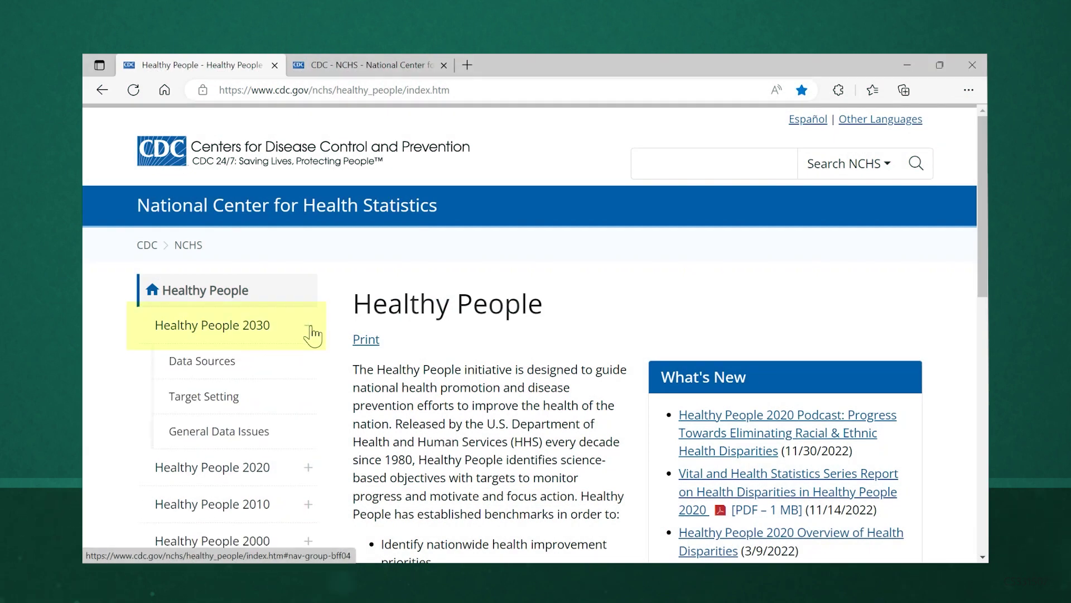
pyautogui.click(292, 399)
pyautogui.scroll(-7, 984, 212)
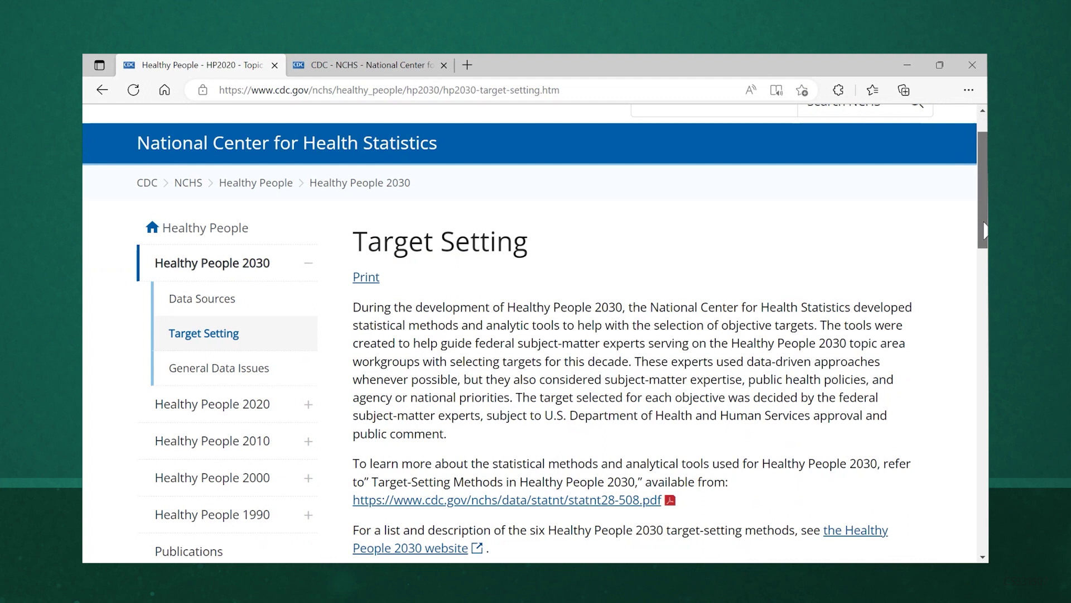
pyautogui.scroll(-6, 535, 333)
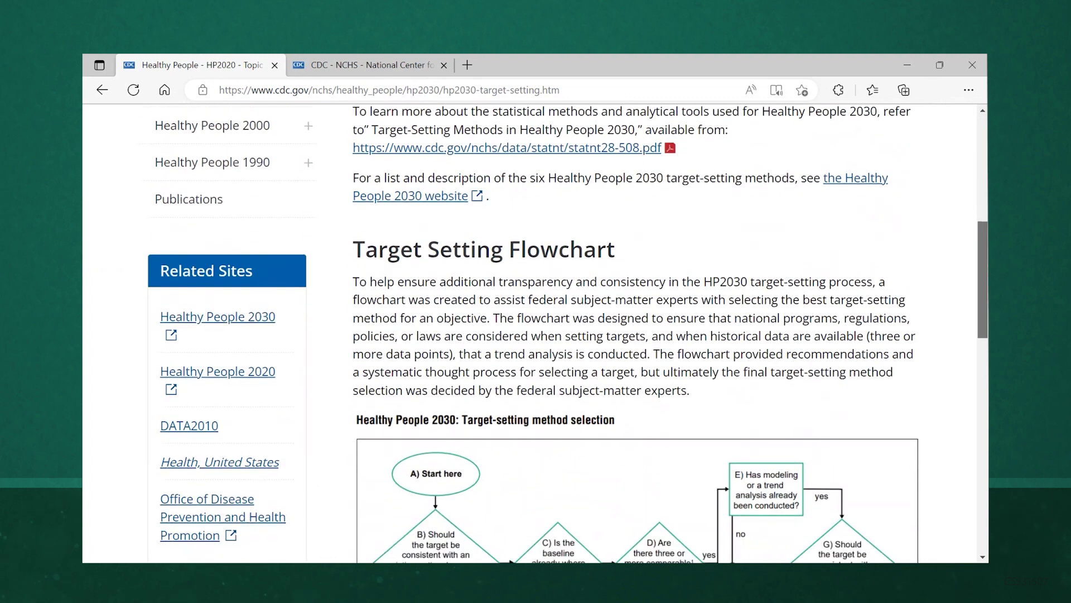
pyautogui.scroll(-5, 986, 463)
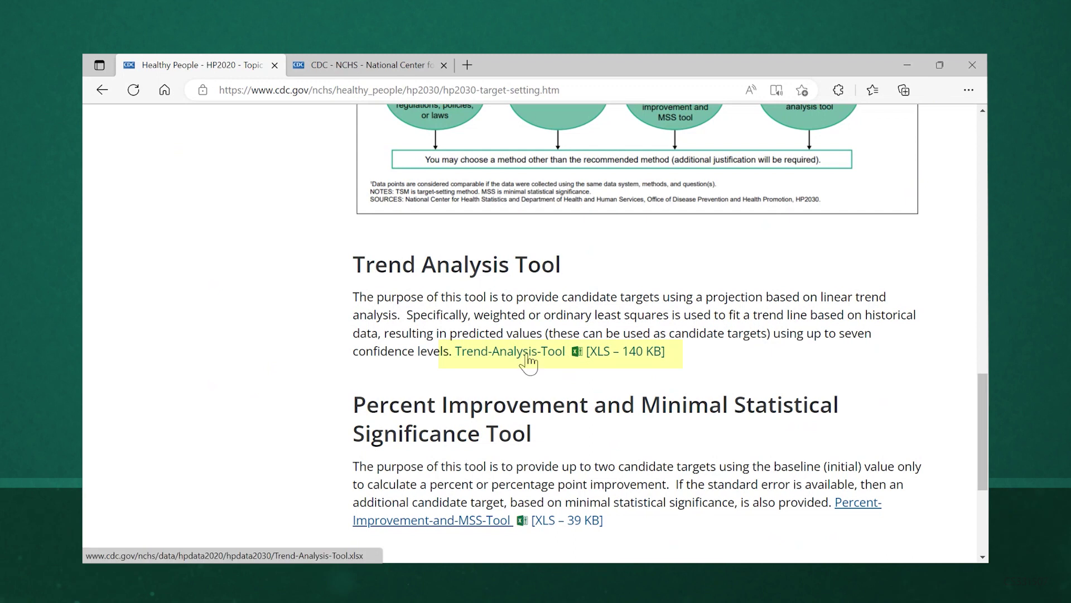
pyautogui.click(527, 356)
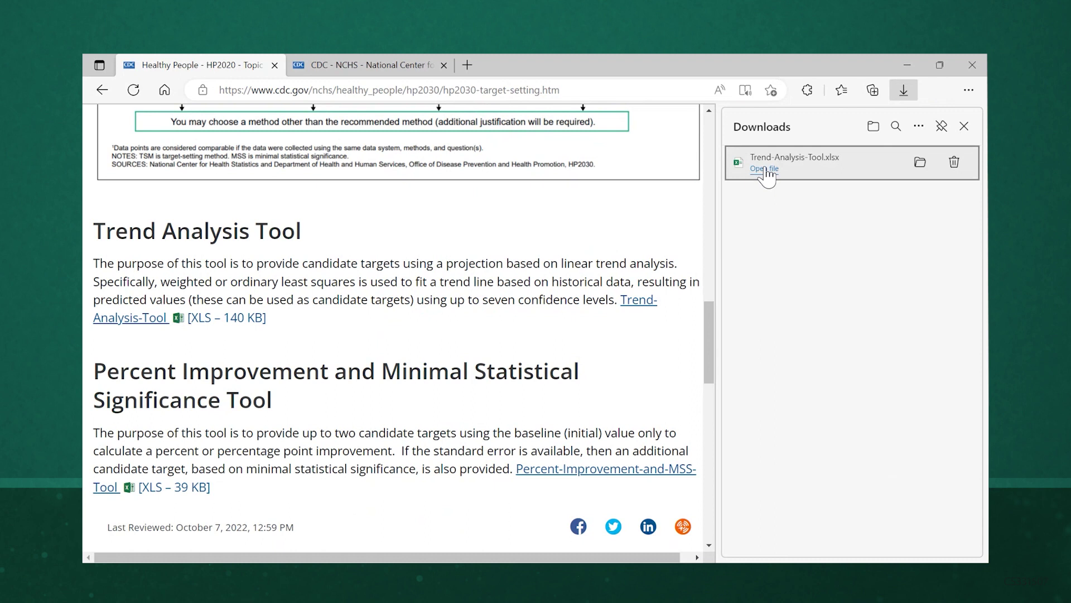
# - Open the downloaded Trend-Analysis-Tool.xlsx from Edge's Downloads panel in Excel
pyautogui.click(763, 170)
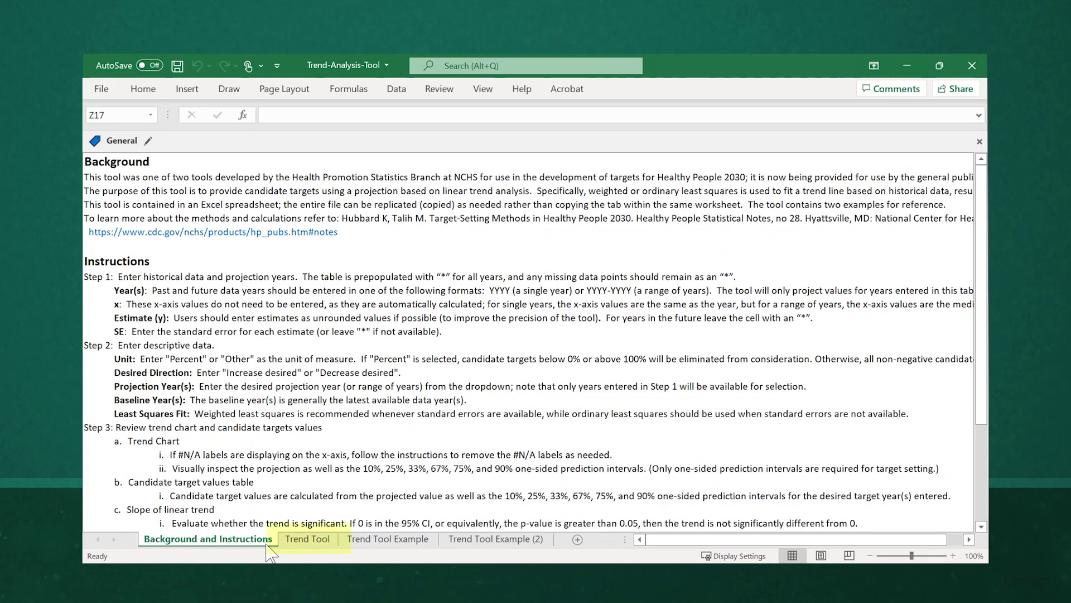
# - Go to the Trend Tool sheet with its blank data-entry steps
pyautogui.click(316, 543)
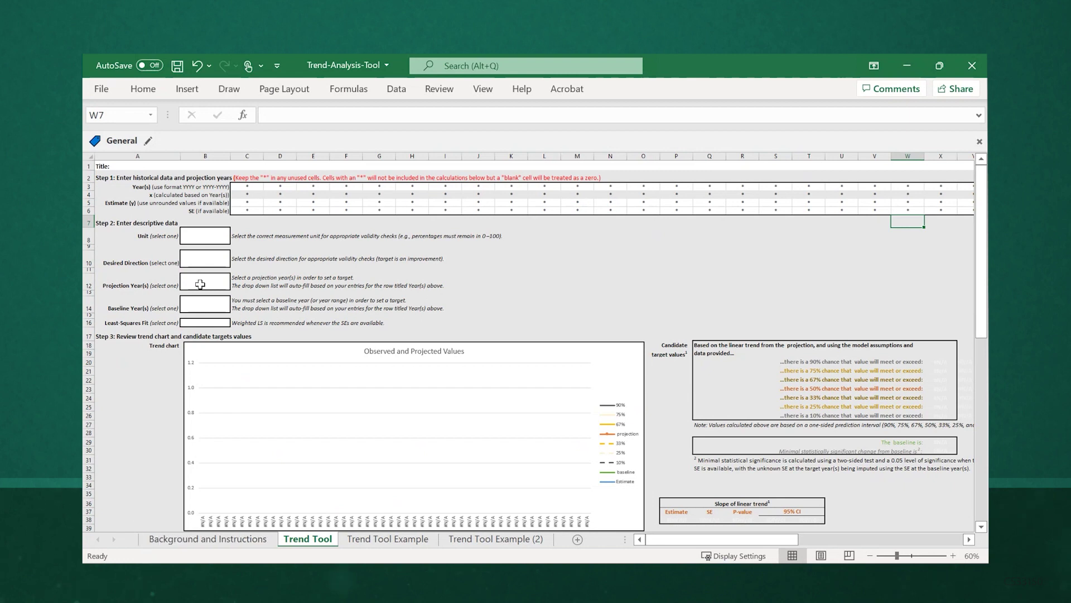
# - Paste years 2010–2019 starting at C3 and 2020–2029 starting at M3
pyautogui.click(250, 187)
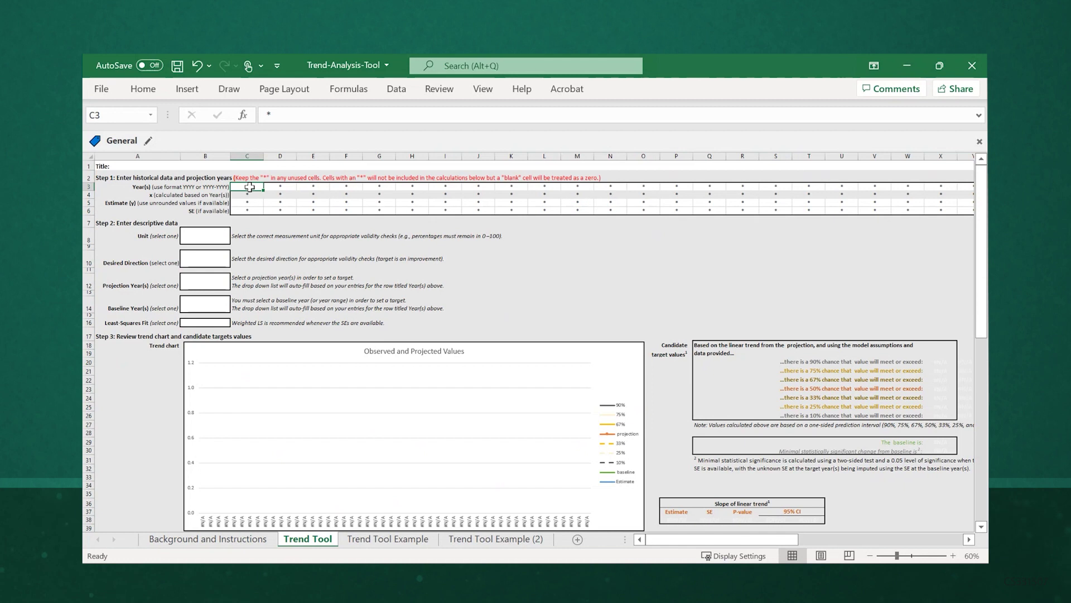
pyautogui.hotkey('ctrl', 'v')
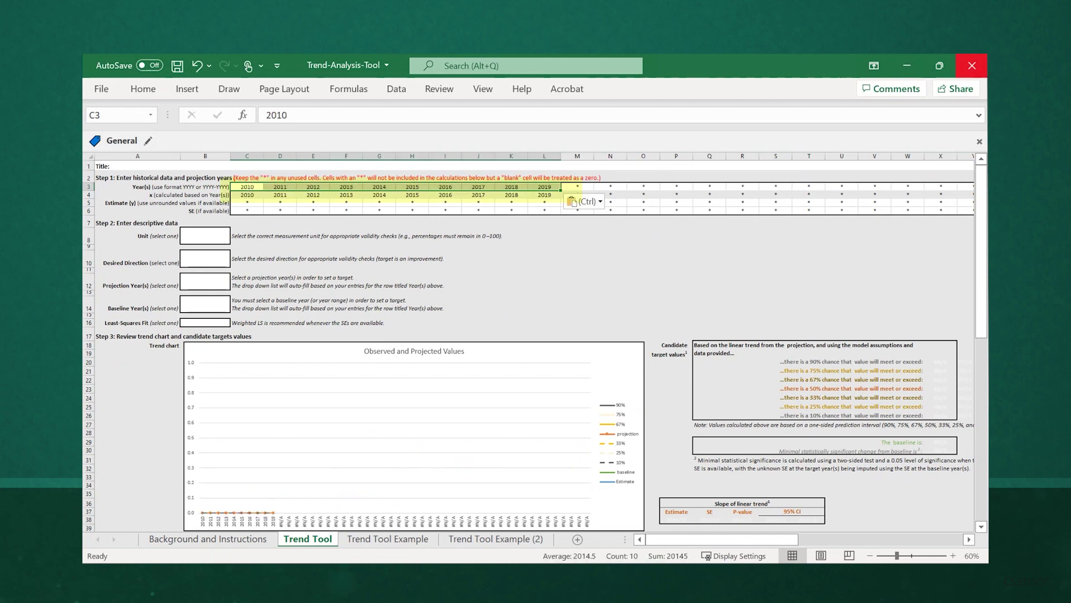
pyautogui.press('Escape')
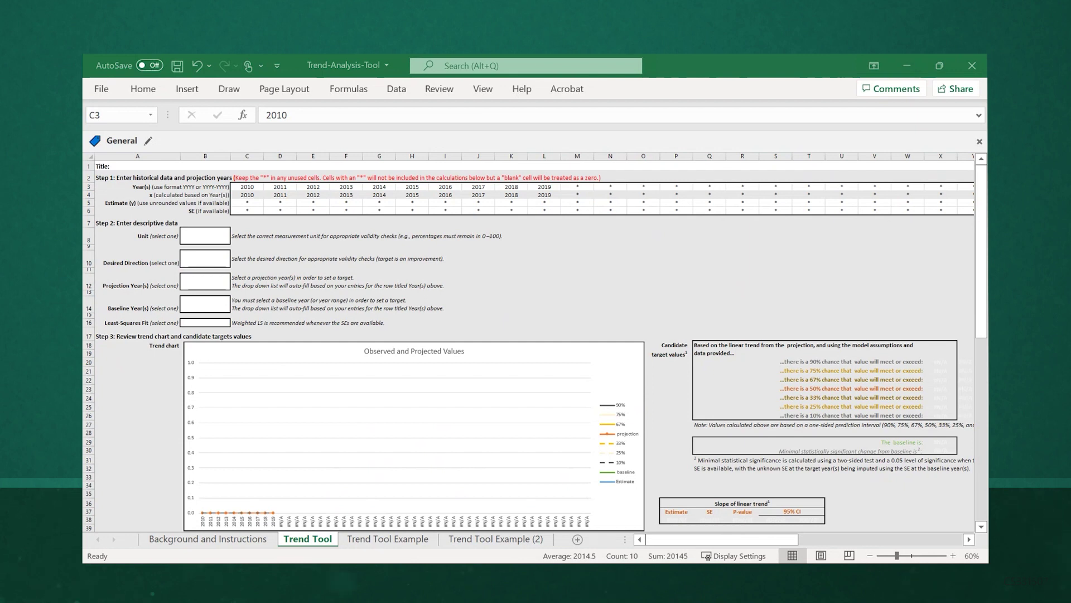
pyautogui.click(579, 185)
pyautogui.hotkey('ctrl', 'v')
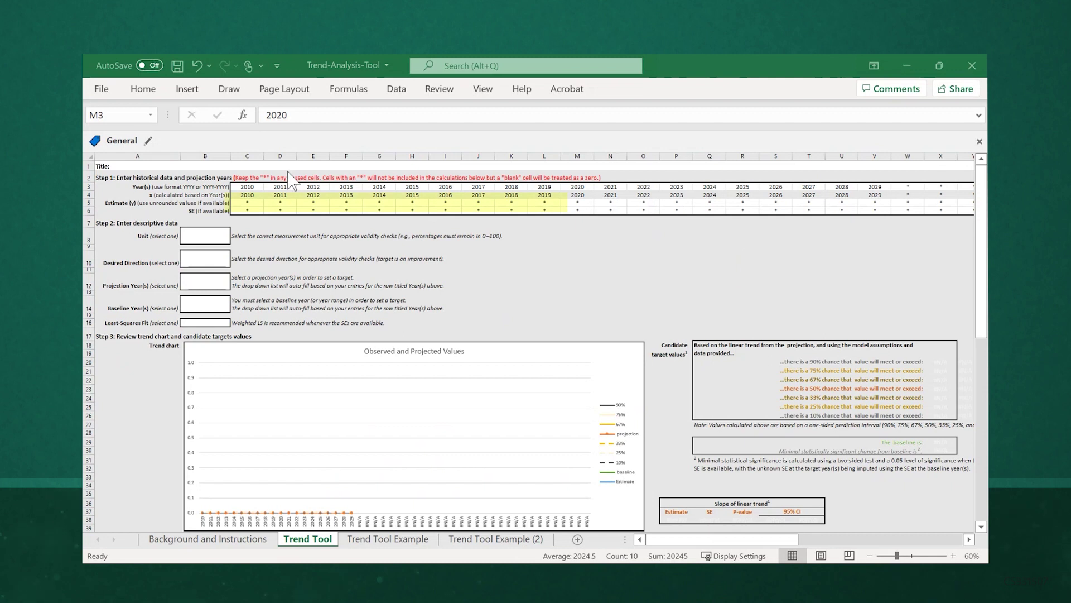
# - Paste the 2010–2019 estimates into row 5 and their standard errors into row 6
pyautogui.click(246, 203)
pyautogui.write('62.2\t60\t58.1\t57.6\t*\t57.6\t59.2\t61.3\t61.3\t61.6')
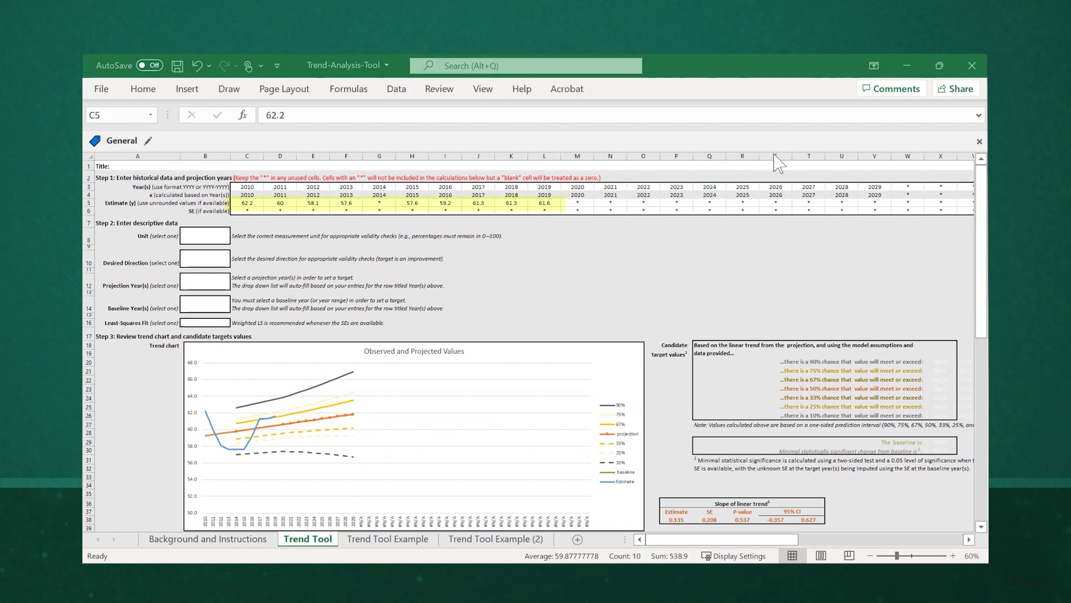
pyautogui.click(255, 211)
pyautogui.write('0.466\t0.496\t0.464\t0.453\t*\t0.438\t0.431\t0.439\t0.463\t0.484')
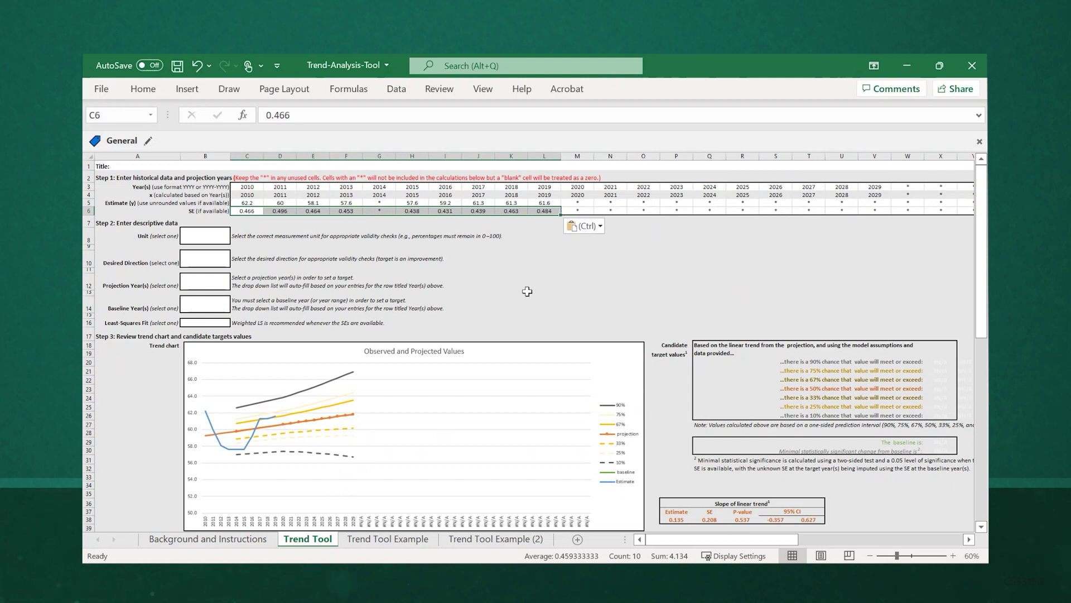
pyautogui.click(223, 235)
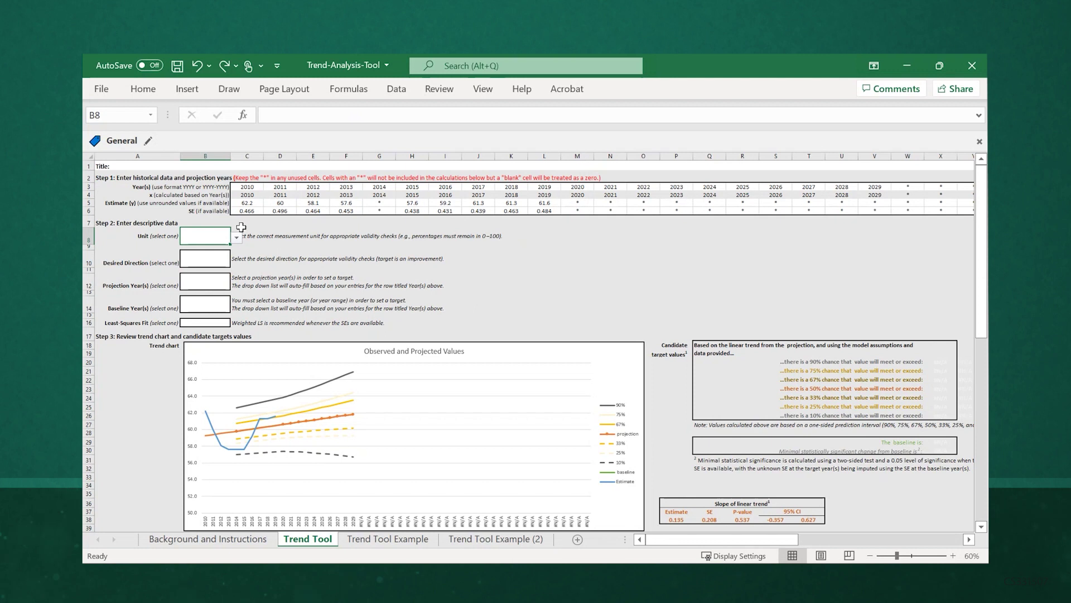
# - Choose Percent for Unit in B8 and Increase desired for Desired Direction in B10
pyautogui.click(236, 238)
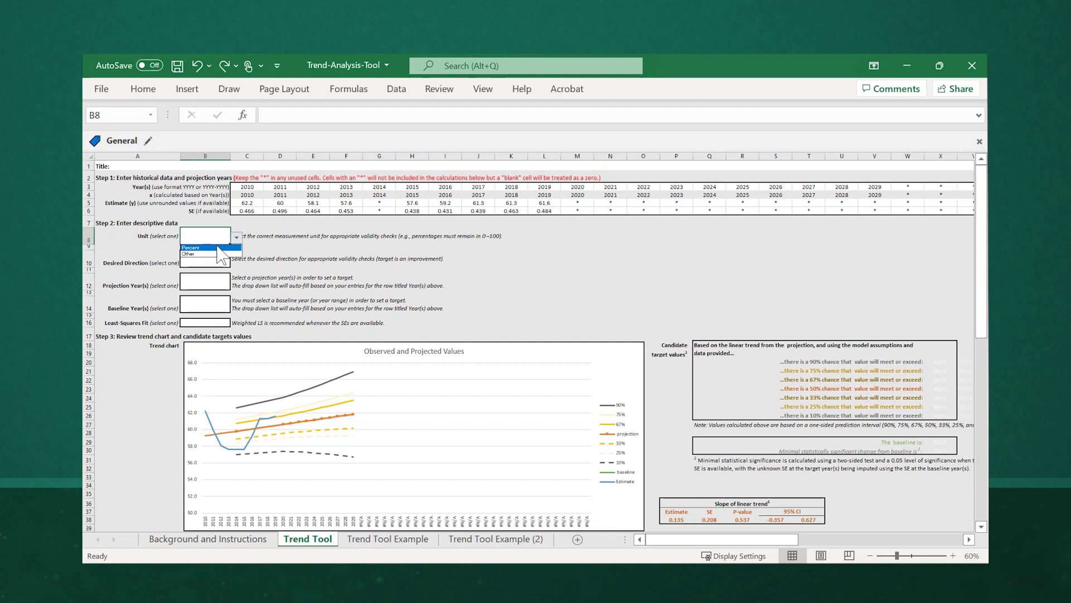
pyautogui.click(217, 247)
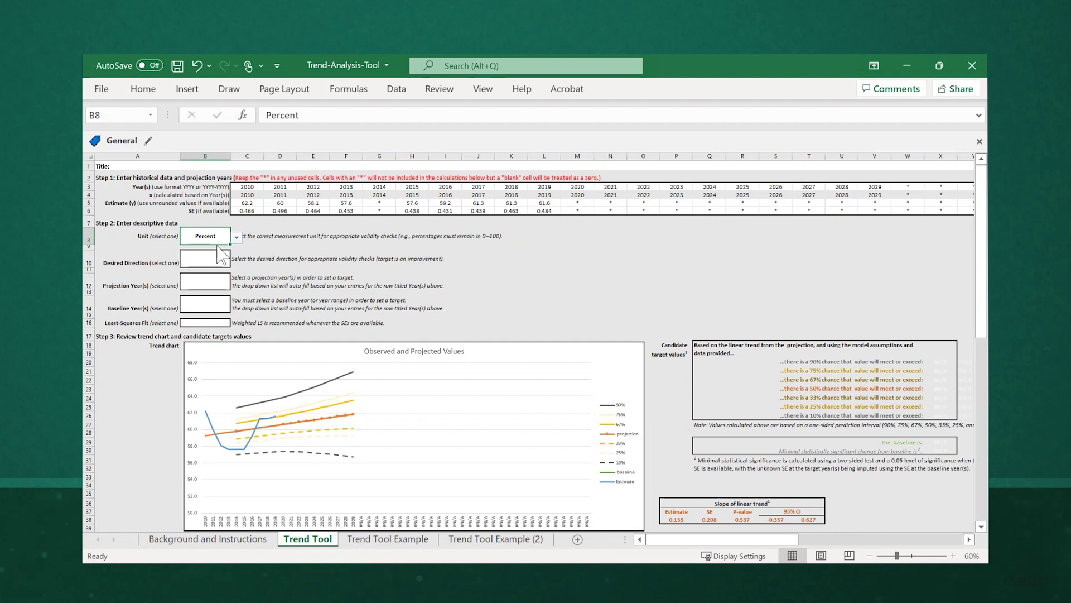
pyautogui.click(222, 255)
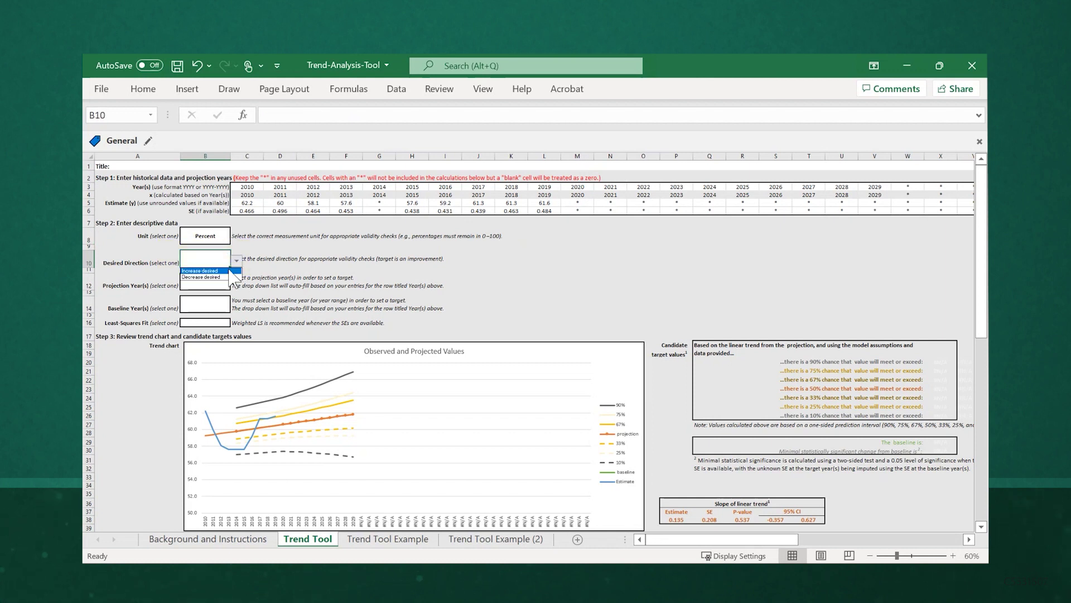
pyautogui.click(201, 271)
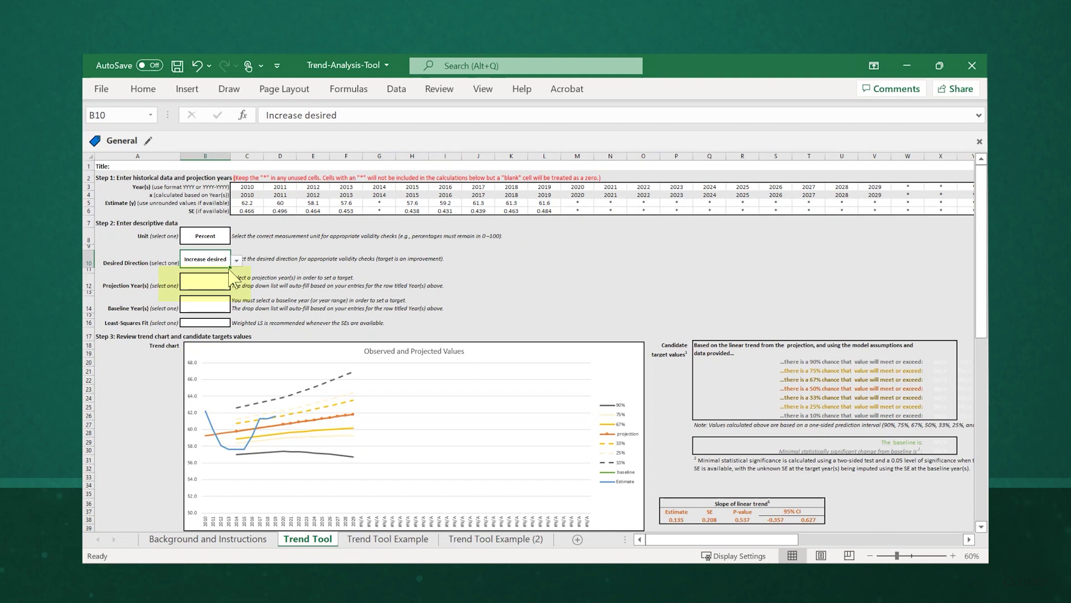
# - Set Projection Year(s) in B12 to 2029
pyautogui.click(220, 285)
pyautogui.click(237, 285)
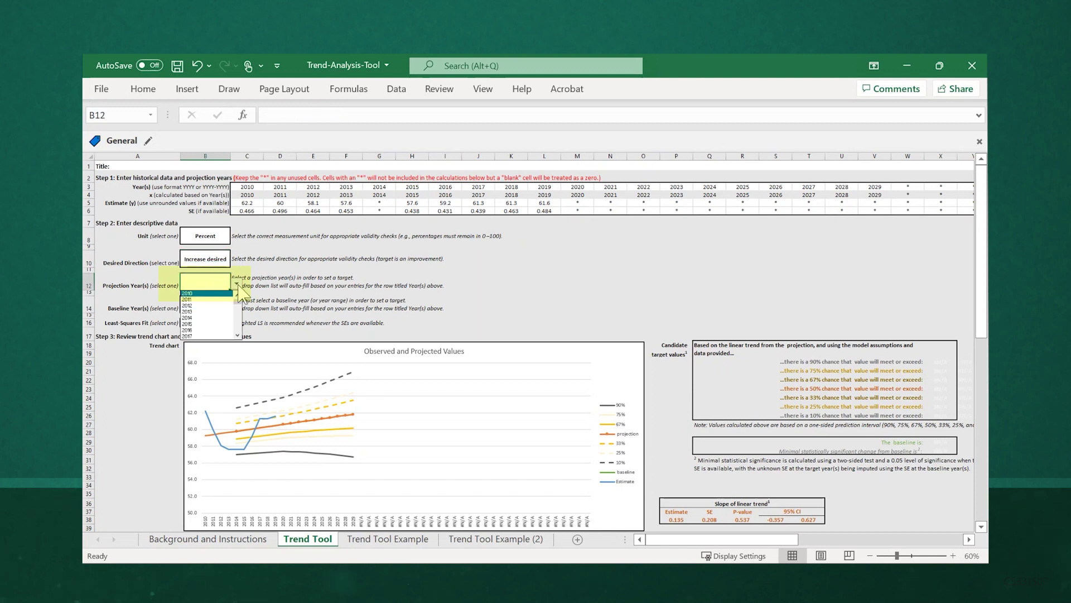
pyautogui.doubleClick(238, 335)
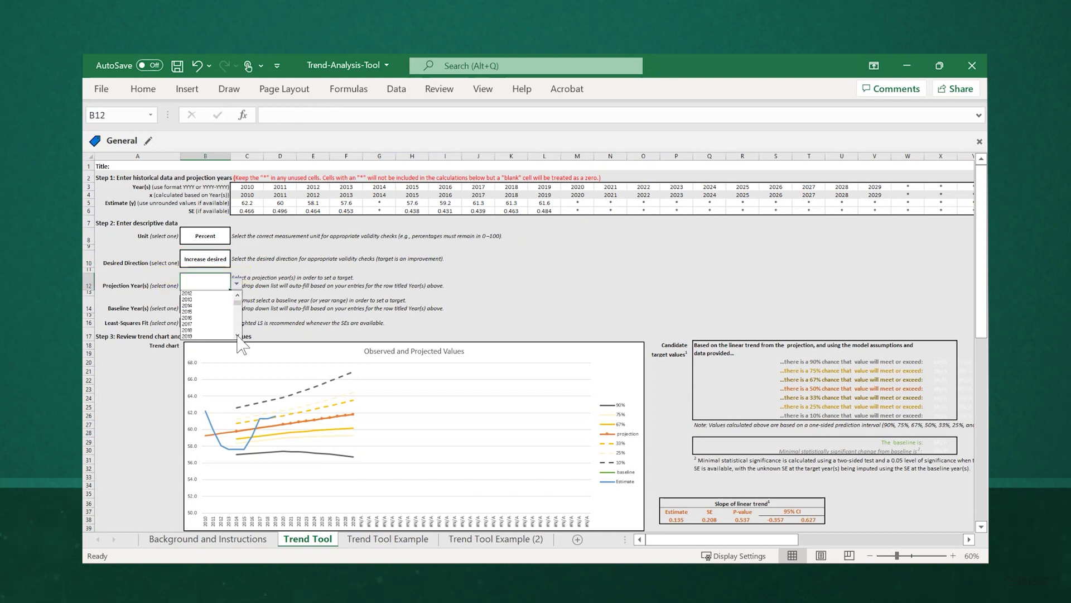
pyautogui.moveTo(237, 335); pyautogui.dragTo(237, 336)
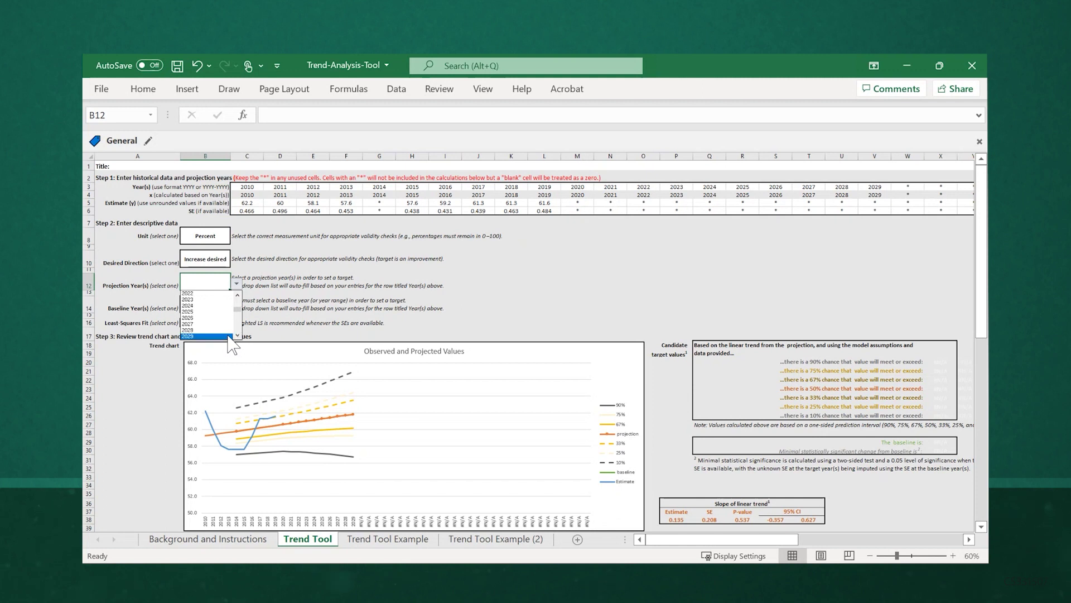
pyautogui.click(196, 335)
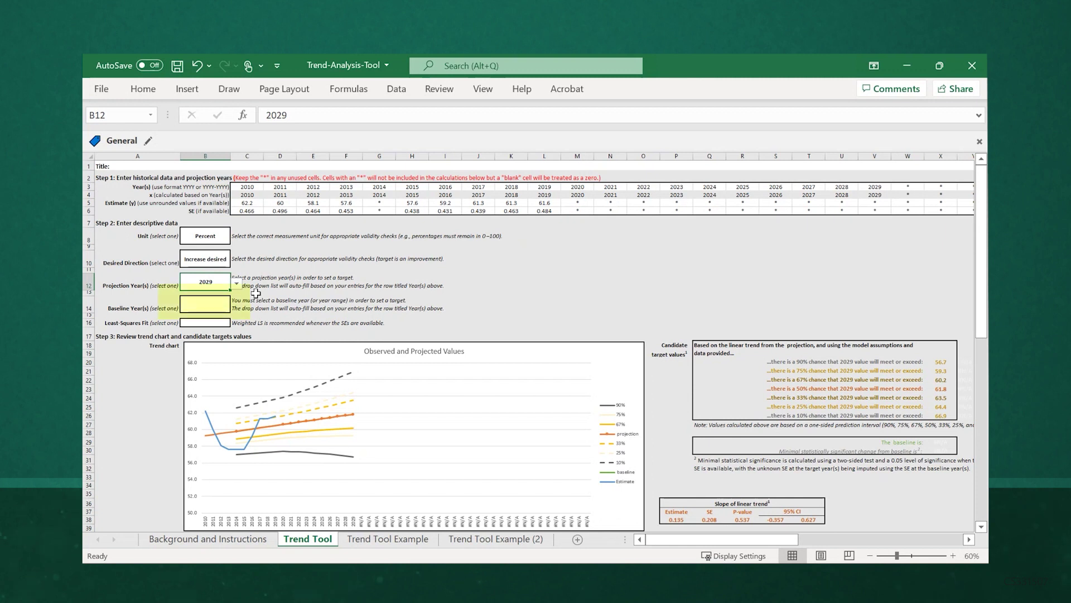
# - Set Baseline Year(s) in B14 to 2019
pyautogui.click(223, 307)
pyautogui.click(237, 306)
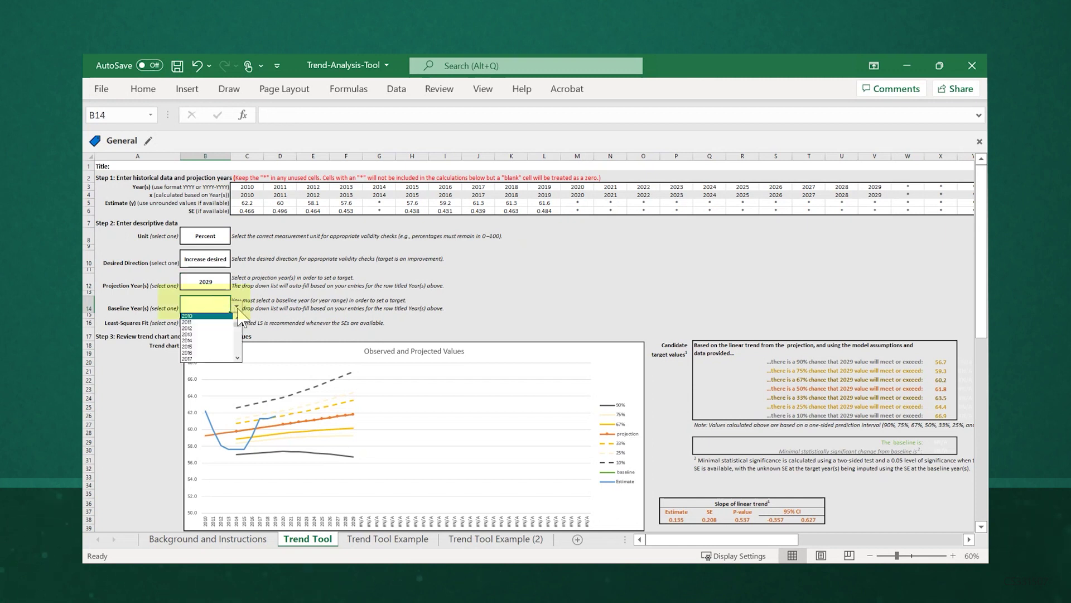
pyautogui.click(238, 358)
pyautogui.click(238, 358)
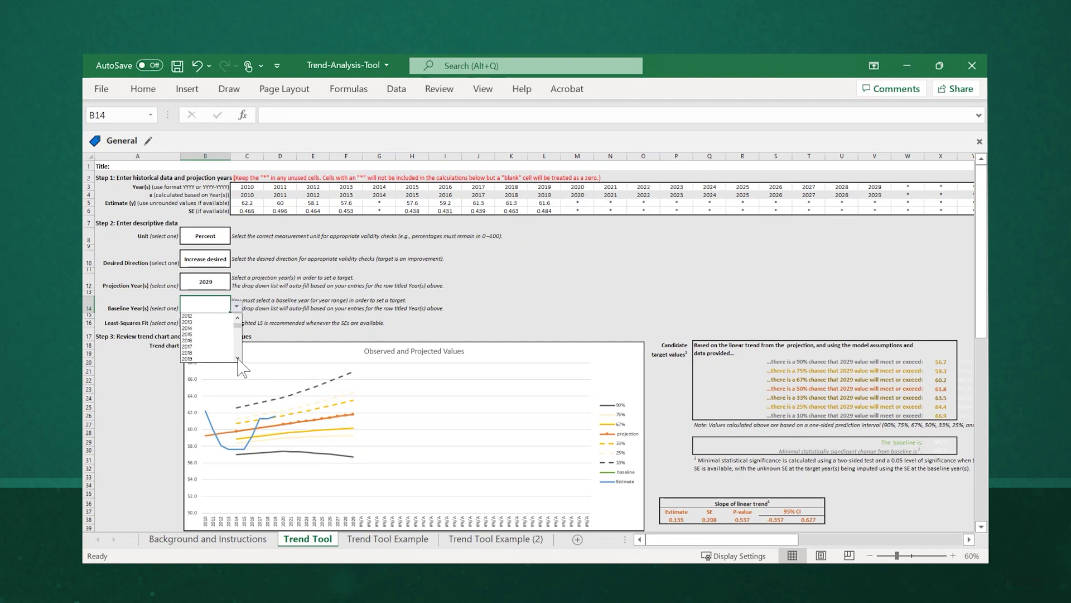
pyautogui.click(195, 359)
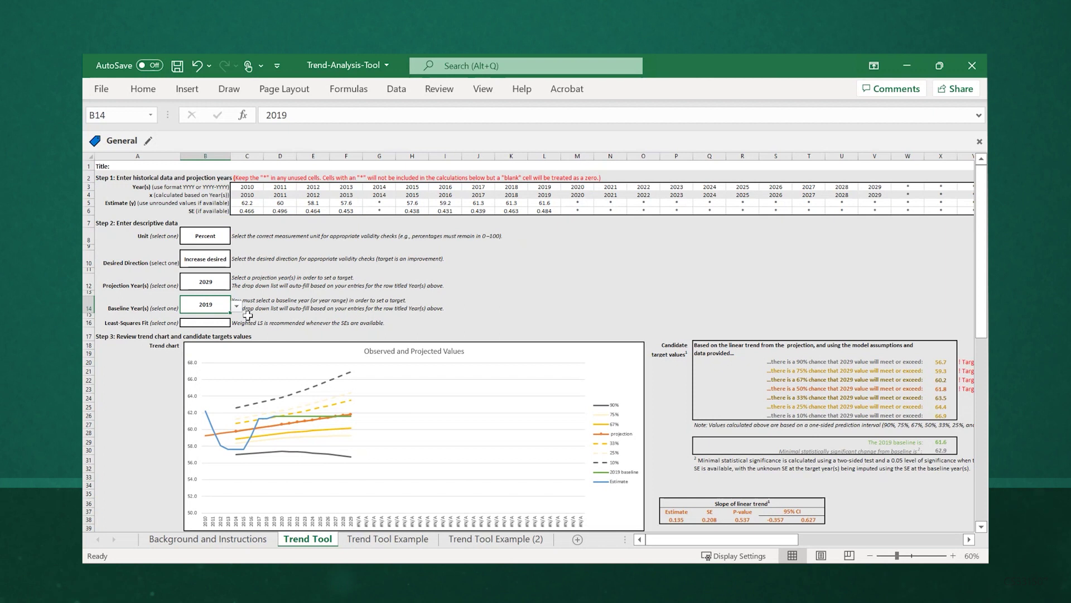
# - Choose Weighted LS for the Least Squares Fit in B16
pyautogui.click(219, 323)
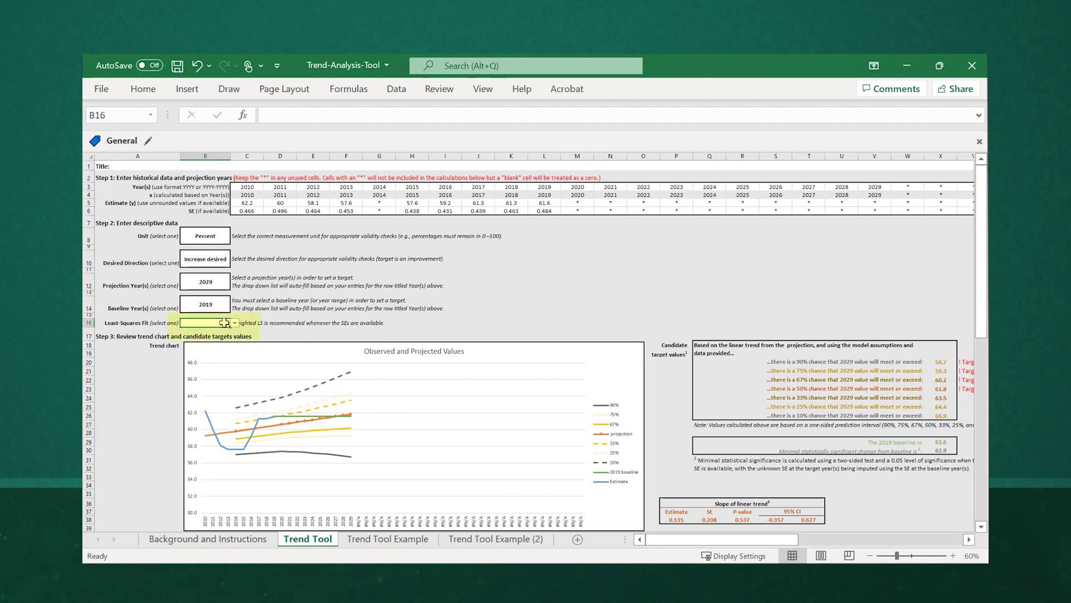
pyautogui.click(235, 324)
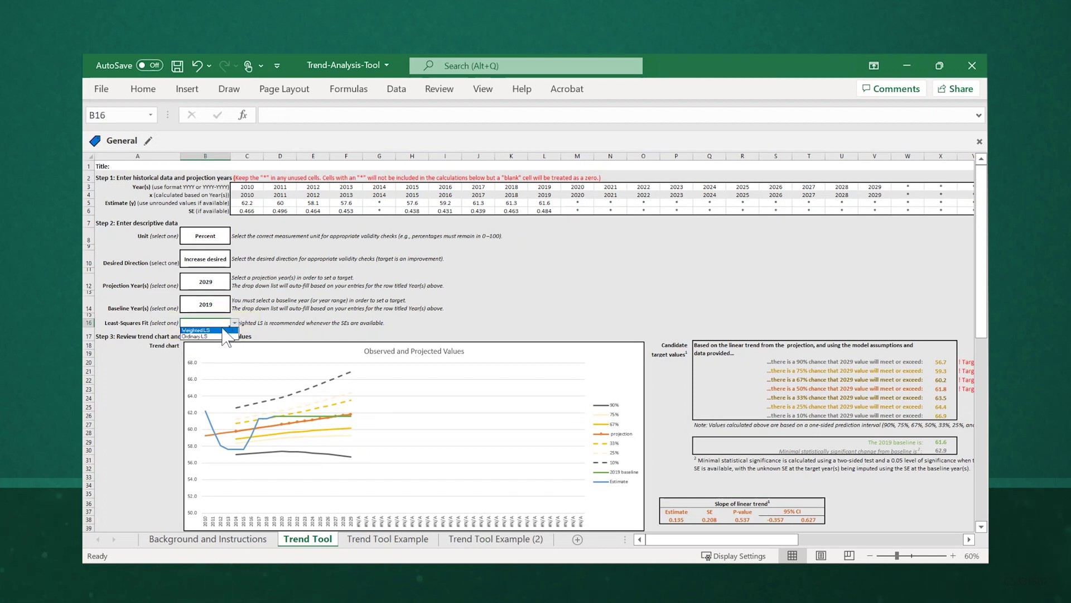
pyautogui.click(222, 329)
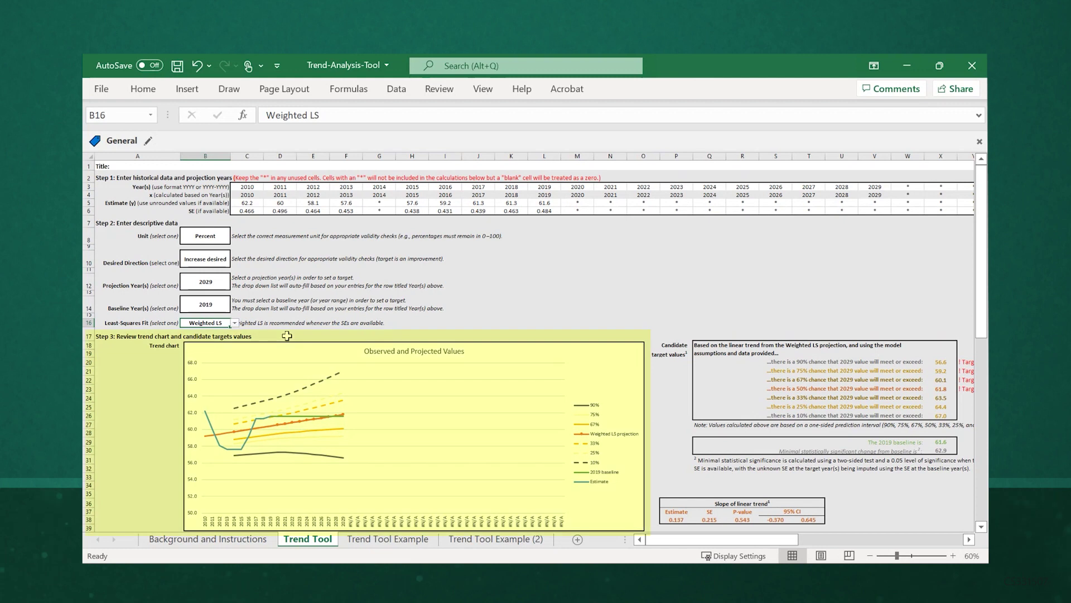
# - Format the trend chart's horizontal axis as a Date axis showing 2010–2029
pyautogui.scroll(-5, 287, 335)
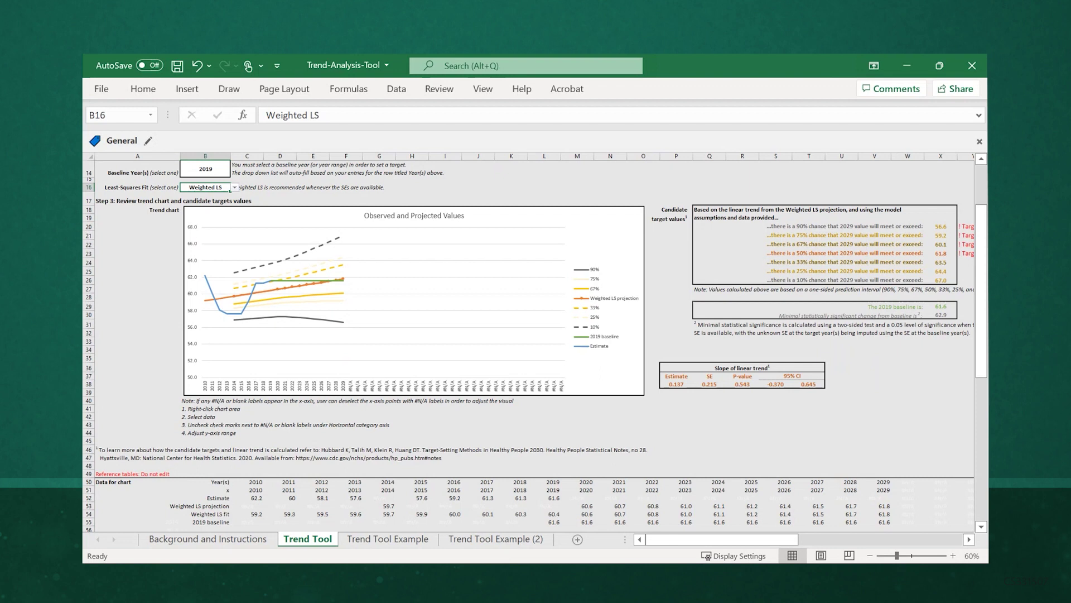
pyautogui.rightClick(557, 389)
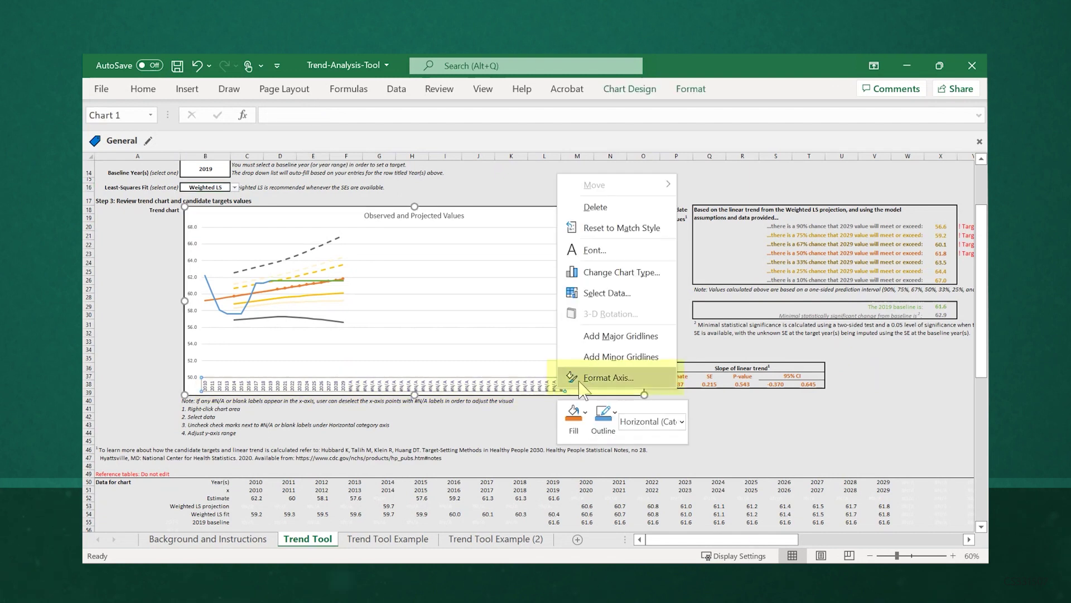
pyautogui.click(594, 380)
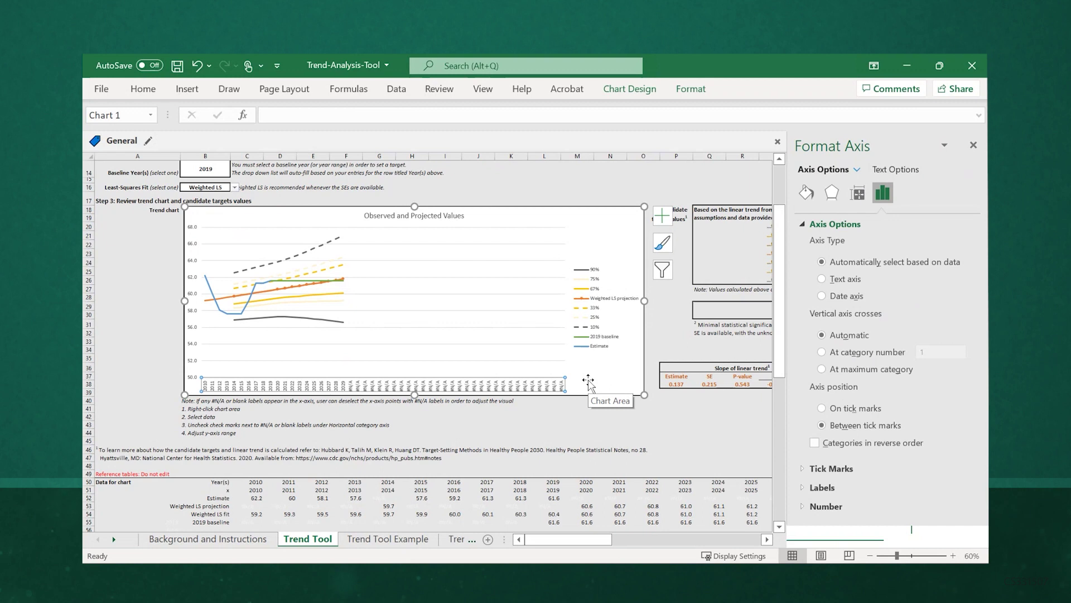
pyautogui.click(822, 296)
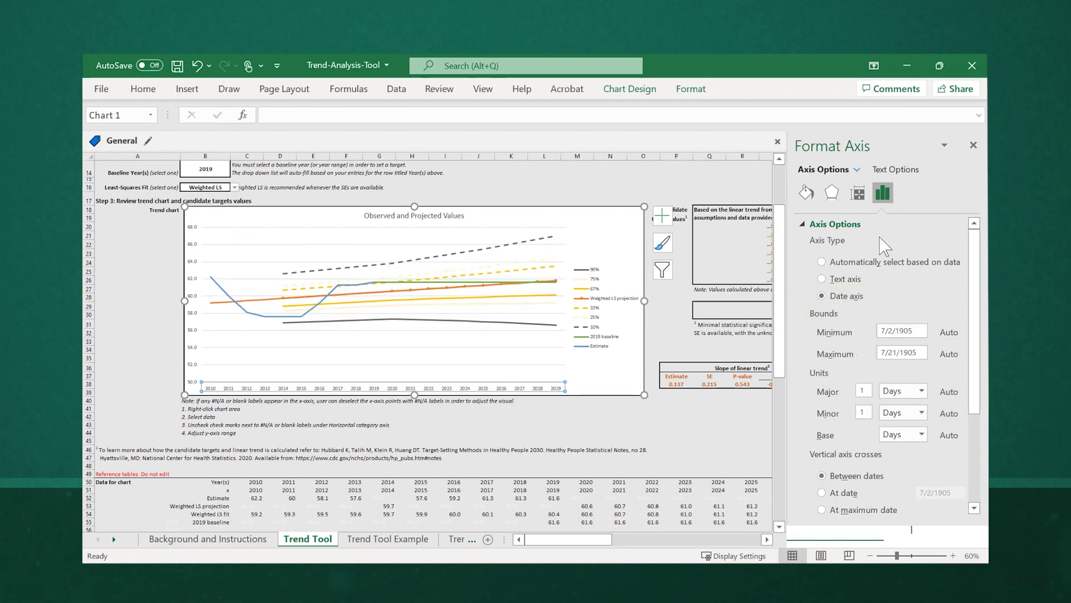
pyautogui.click(973, 144)
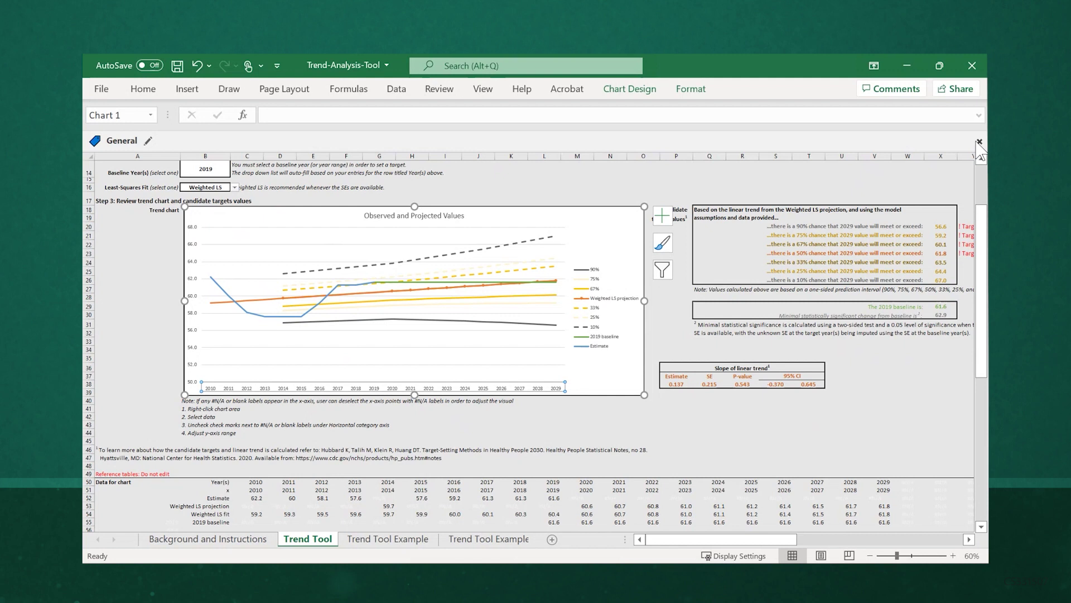
pyautogui.click(653, 324)
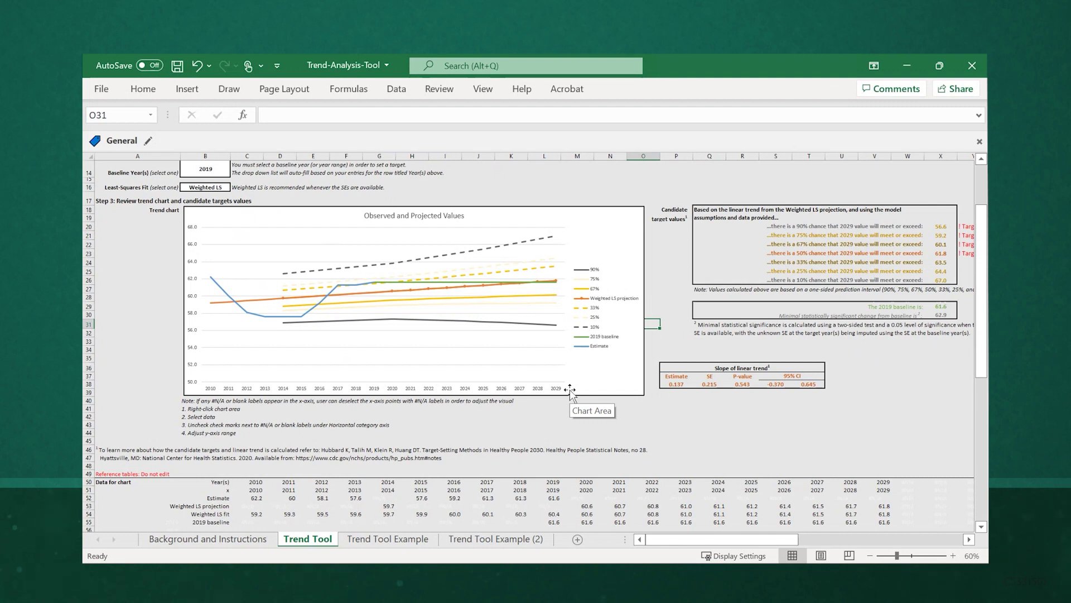
pyautogui.hscroll(3, 583, 377)
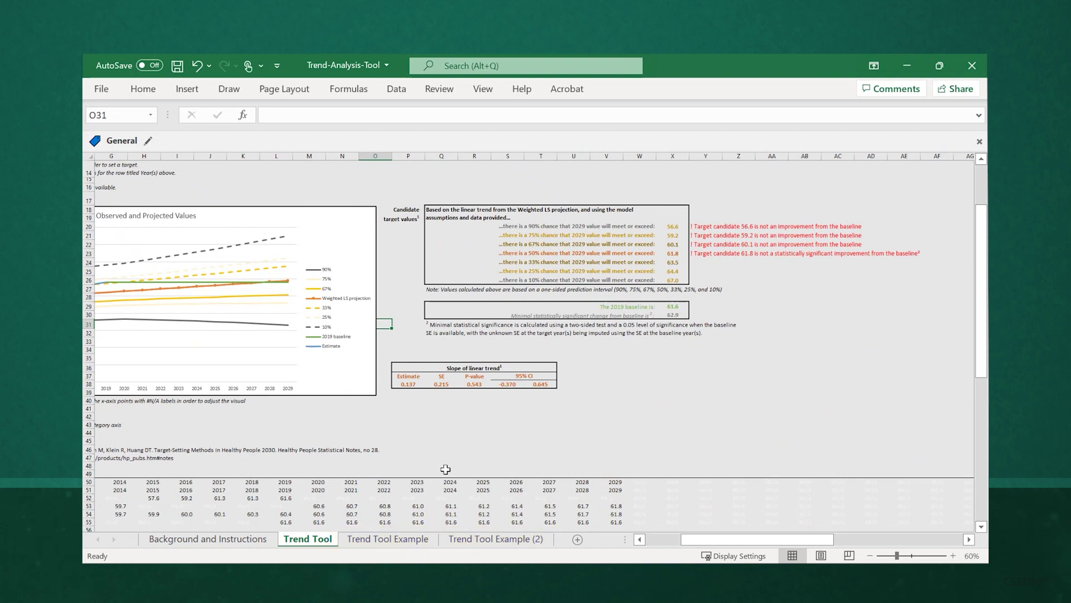
# - Switch to the Trend Tool Example sheet
pyautogui.click(402, 545)
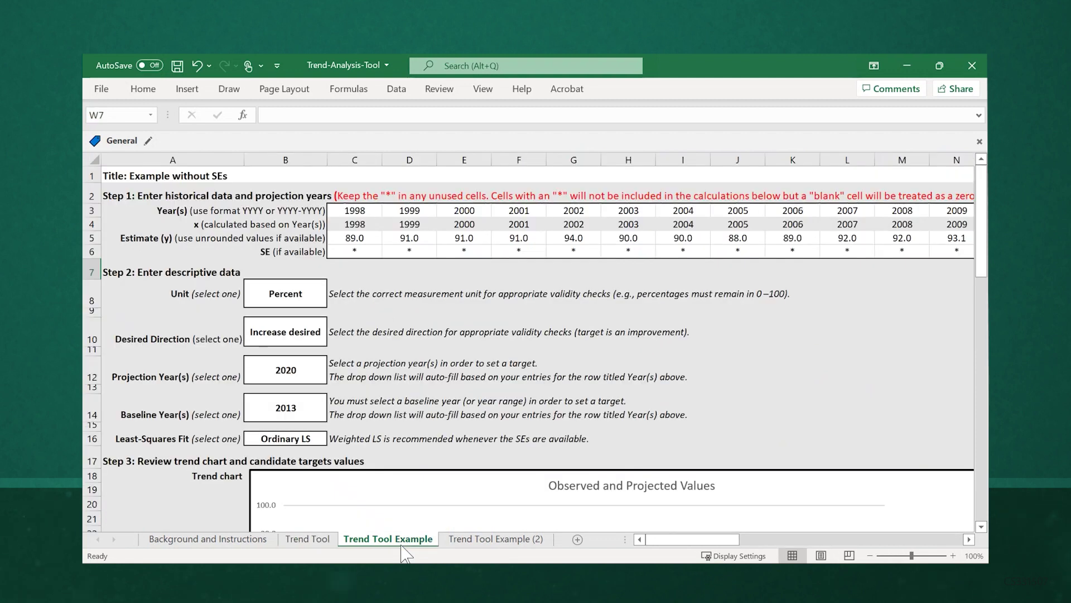